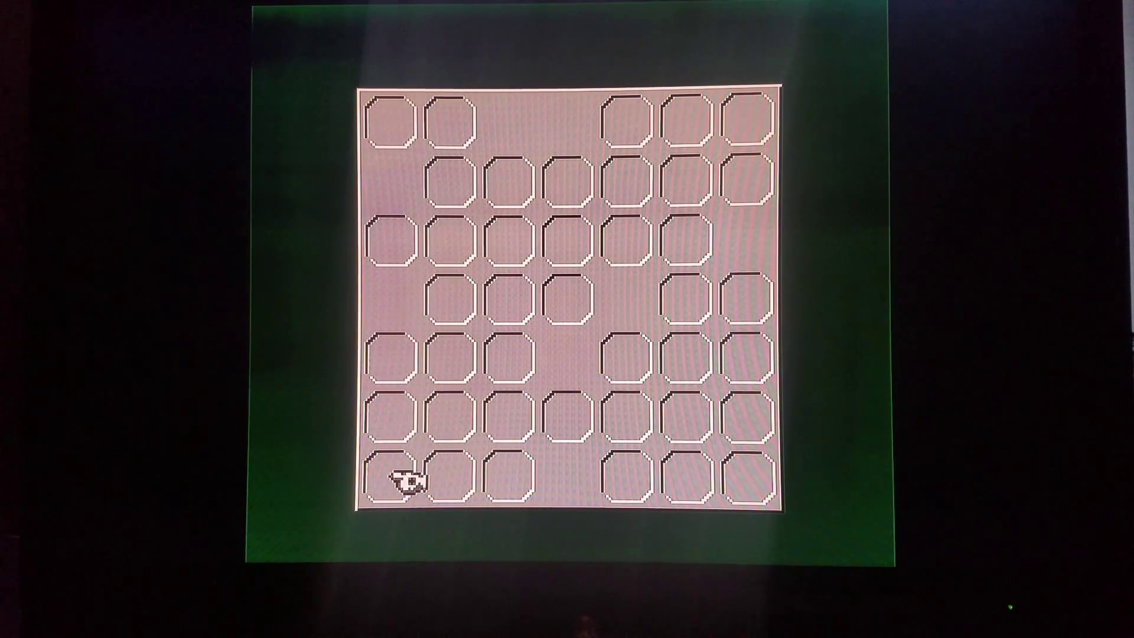
Leave the custom board editor and check the game options, both players set to no timer.
key("Escape")
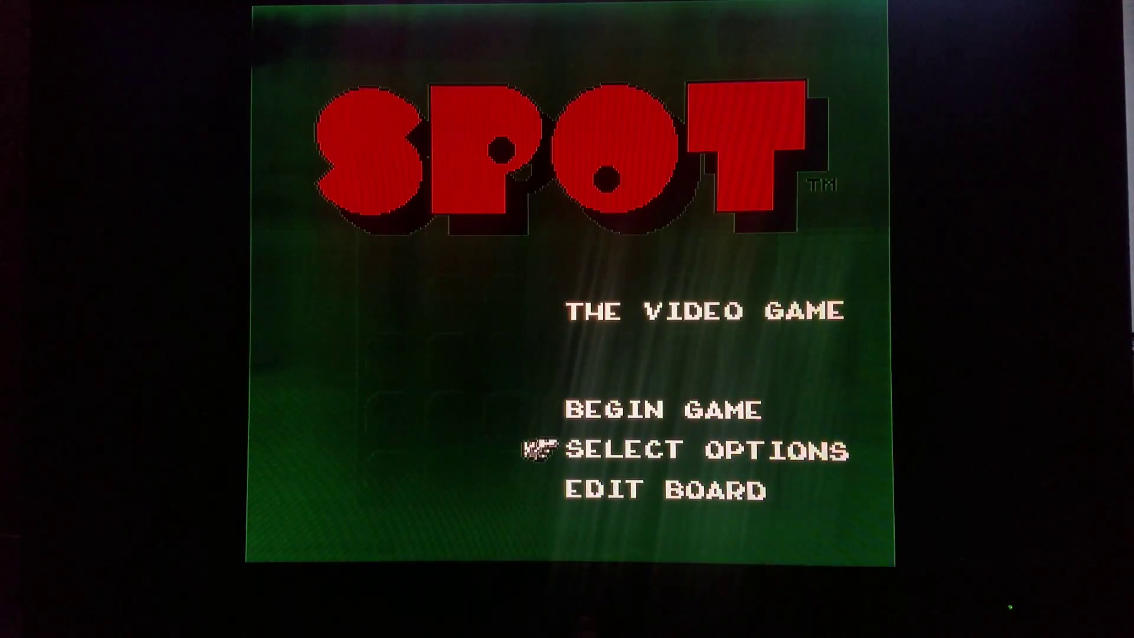
key("Return")
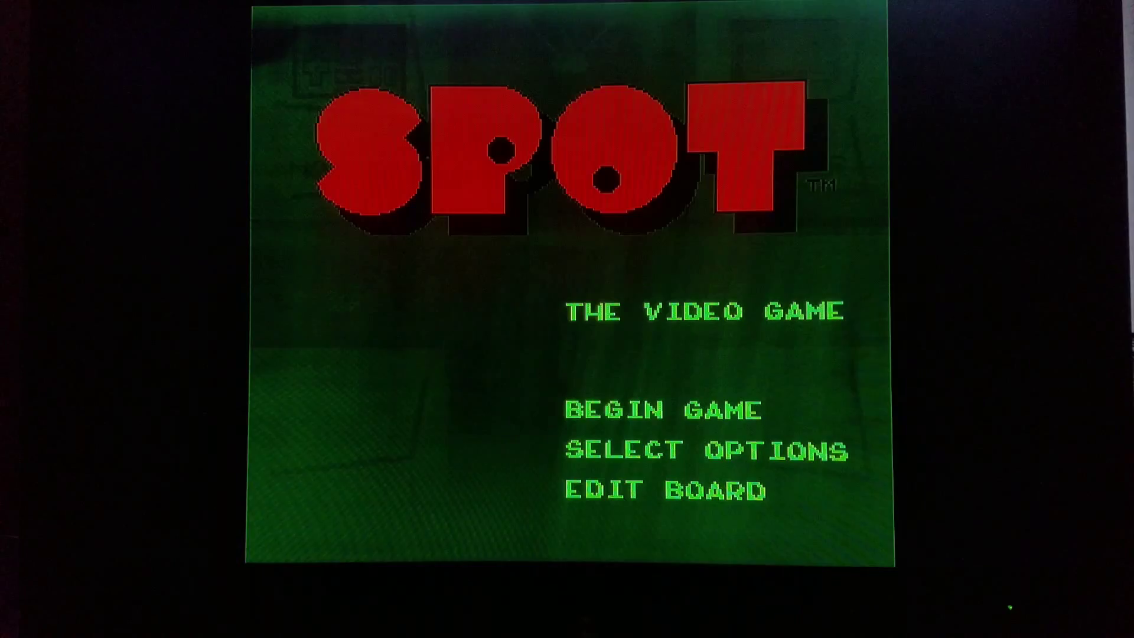
Begin a match on the custom gapped board against the computer, each side starting with two pieces.
key("Return")
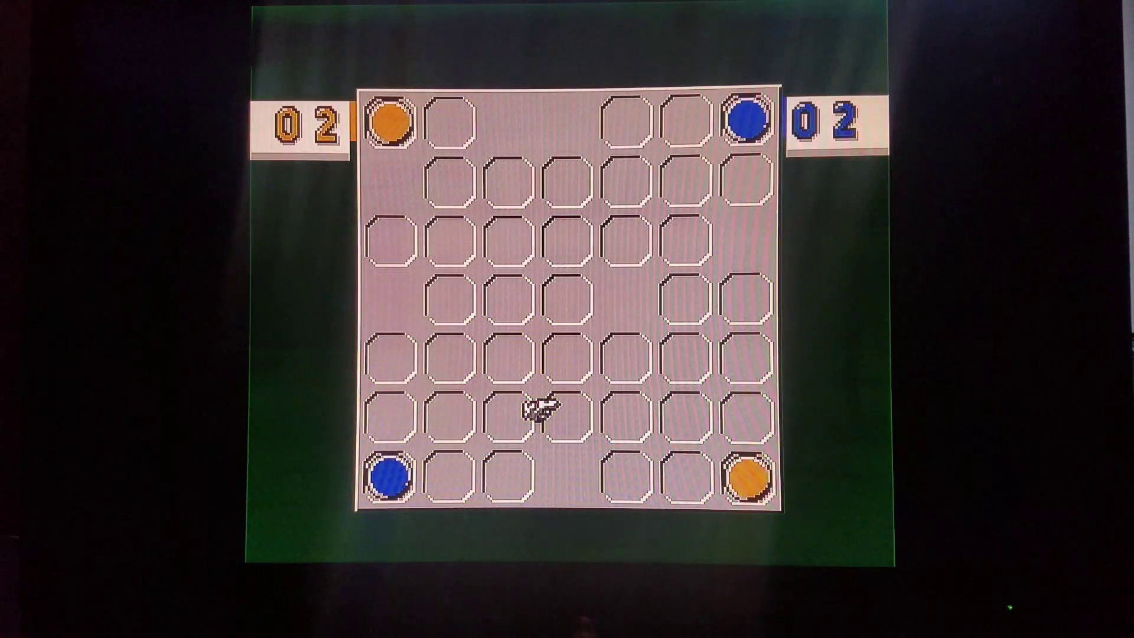